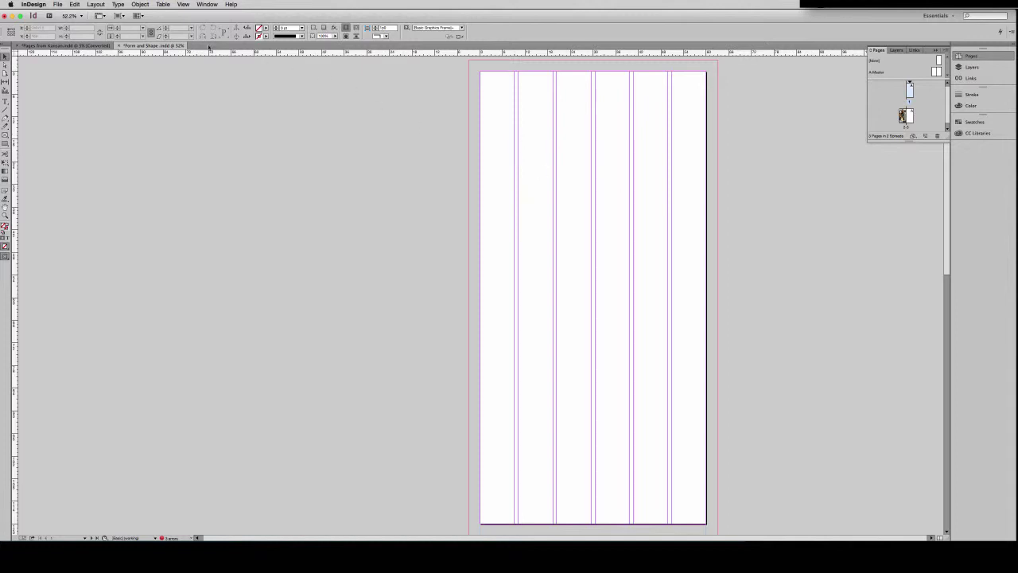
# Step: Bring up the New Document dialog, showing Letter 51p0 by 66p0, one column, 3p0 margins
pyautogui.click(58, 5)
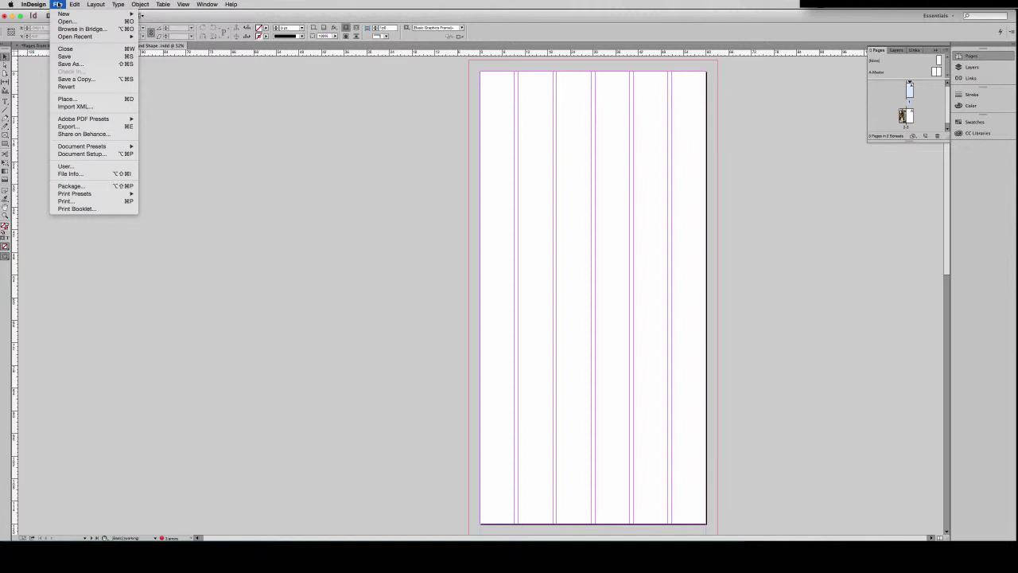
pyautogui.moveTo(63, 14)
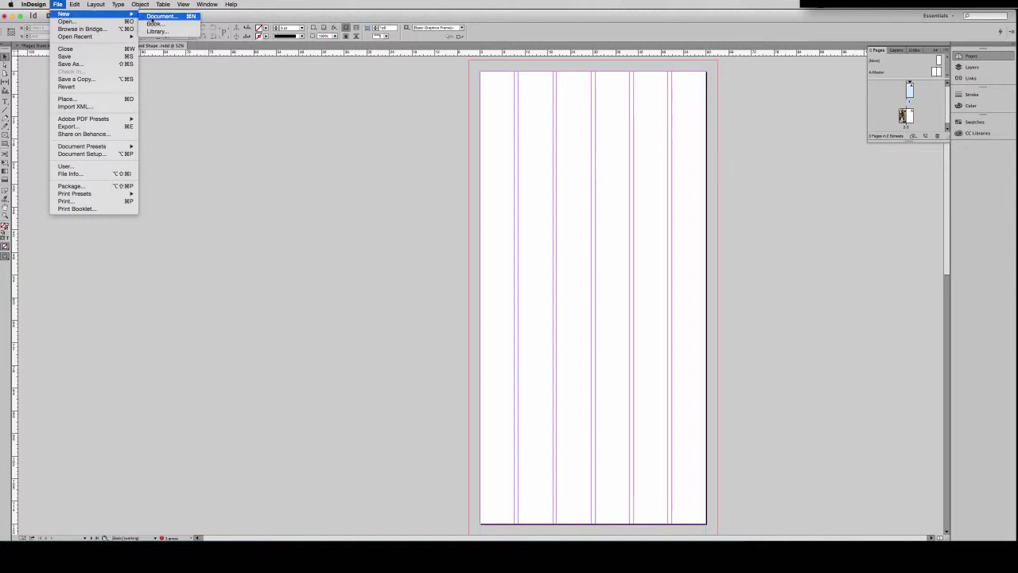
pyautogui.click(153, 17)
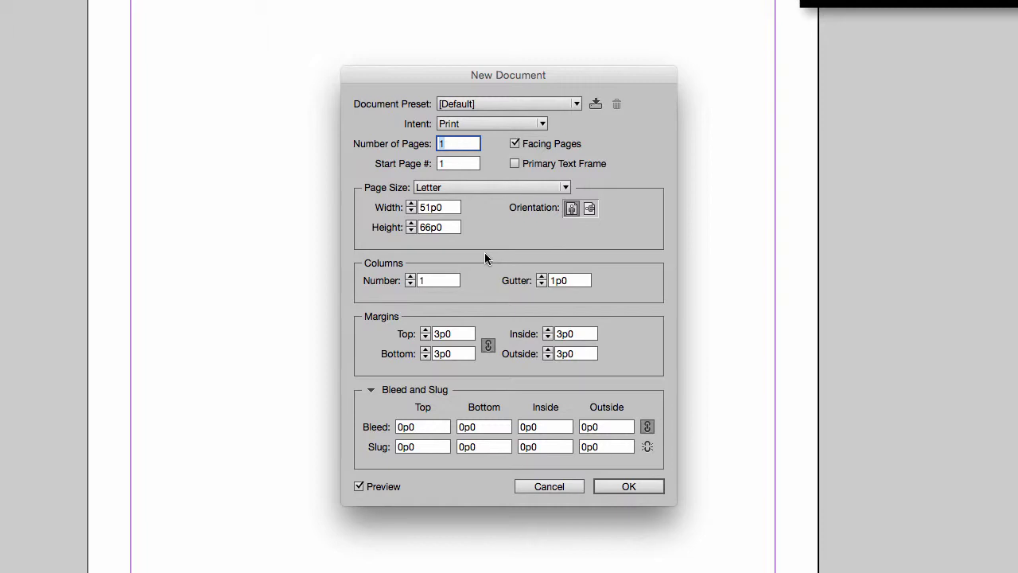
# Step: Cancel the New Document and Document Setup dialogs, returning to the six-column Form and Shape.indd page
pyautogui.click(563, 487)
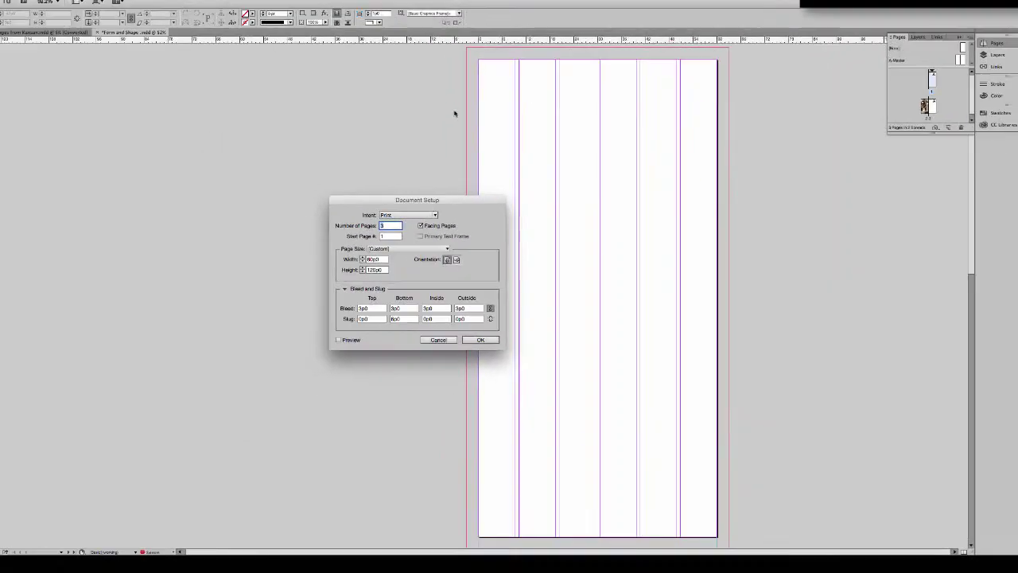
pyautogui.click(451, 338)
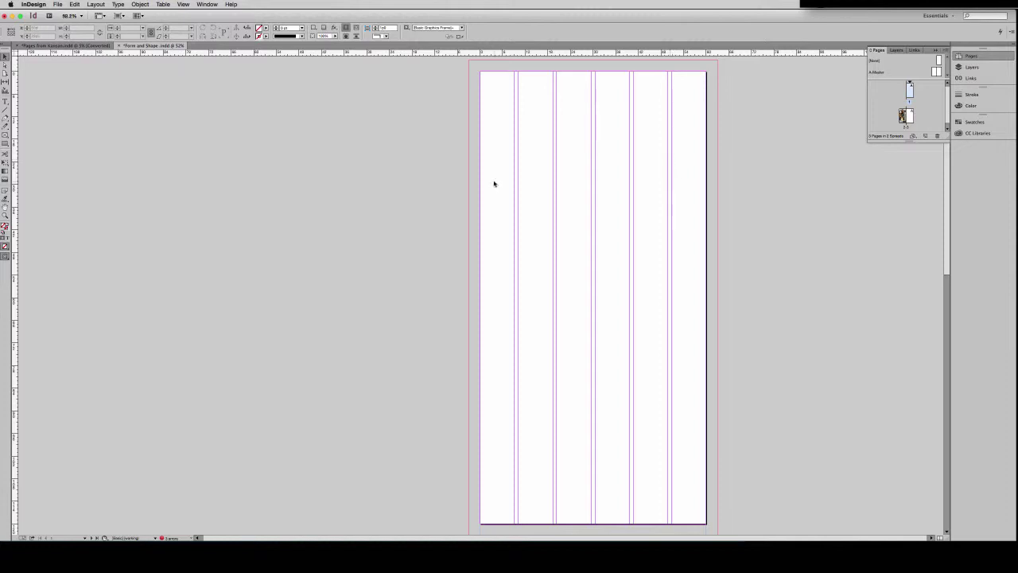
# Step: Turn on Show Document Grid under View > Grids & Guides
pyautogui.click(183, 5)
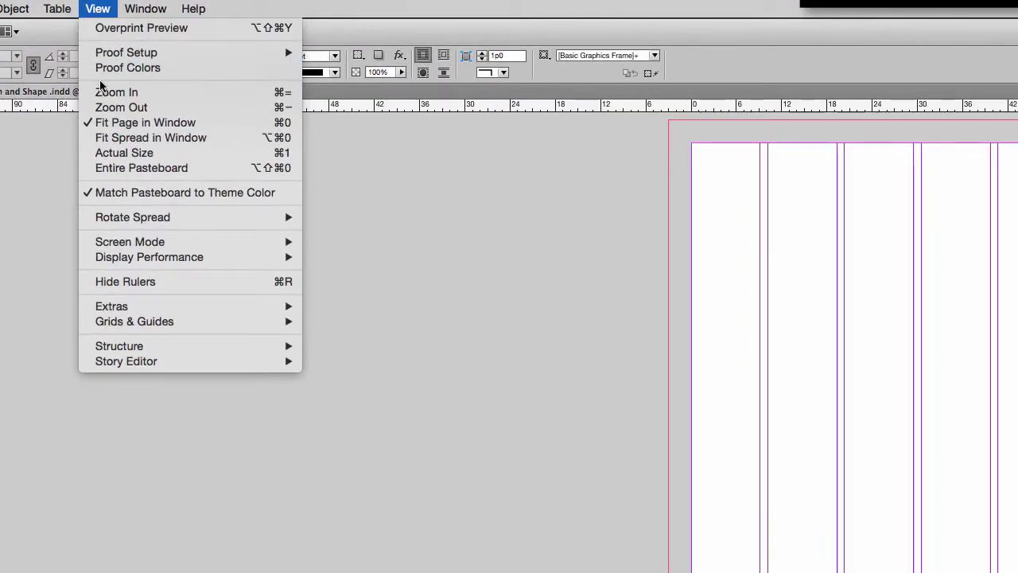
pyautogui.moveTo(143, 322)
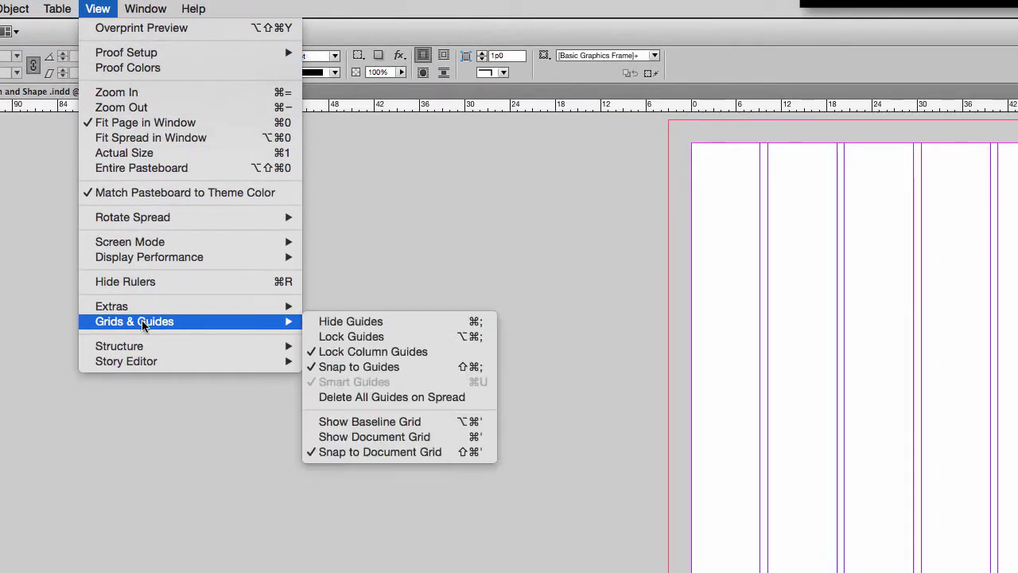
pyautogui.click(363, 442)
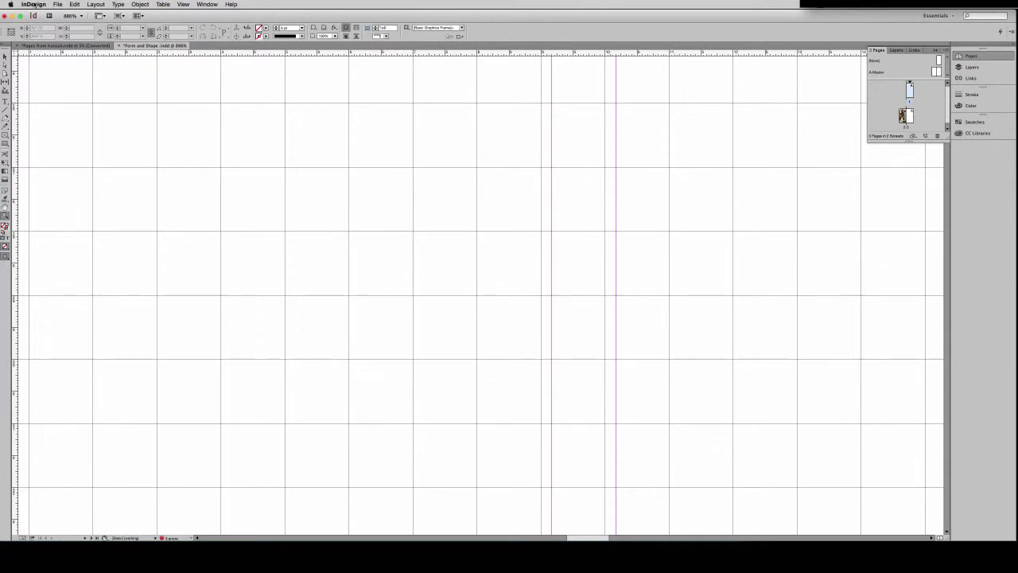
# Step: Open Grid preferences showing 1p0 gridlines with 1 subdivision, and move the window up
pyautogui.click(34, 5)
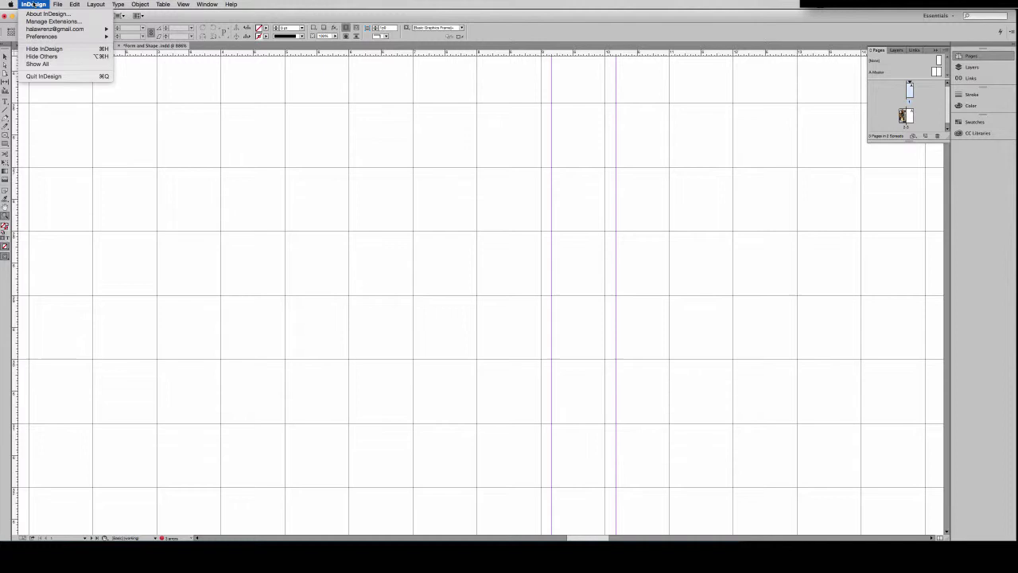
pyautogui.moveTo(48, 36)
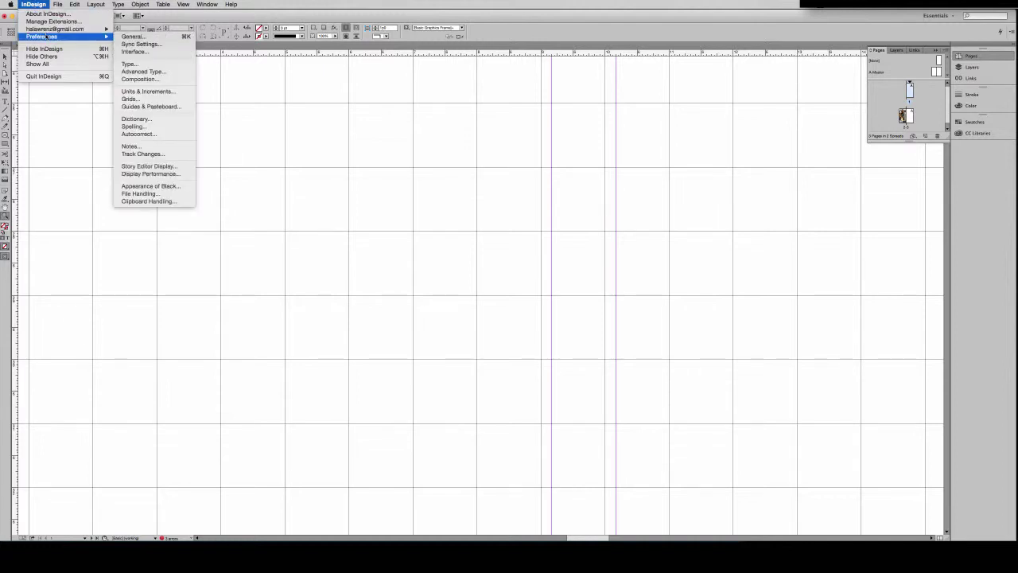
pyautogui.click(147, 99)
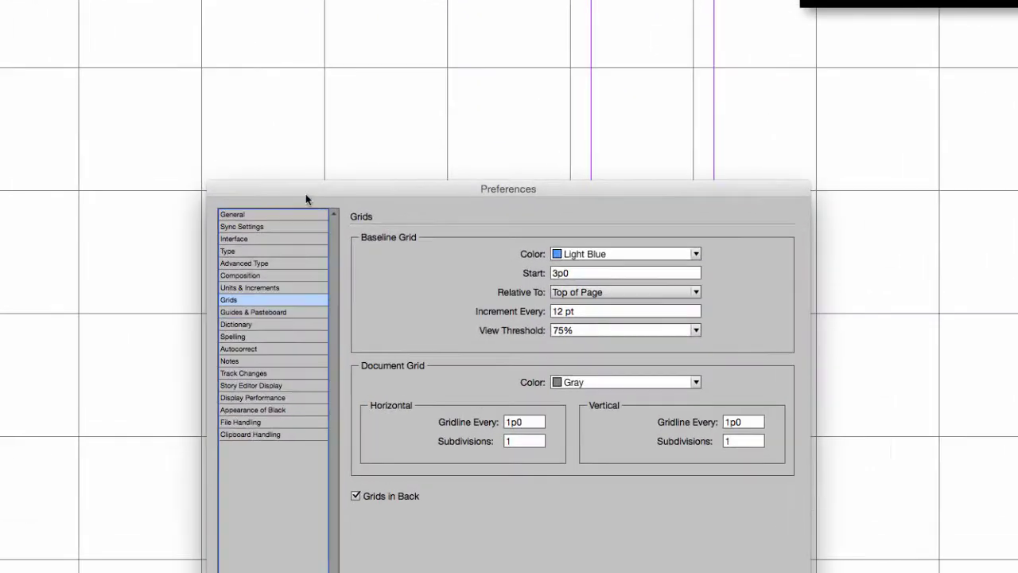
pyautogui.moveTo(297, 178); pyautogui.dragTo(291, 64)
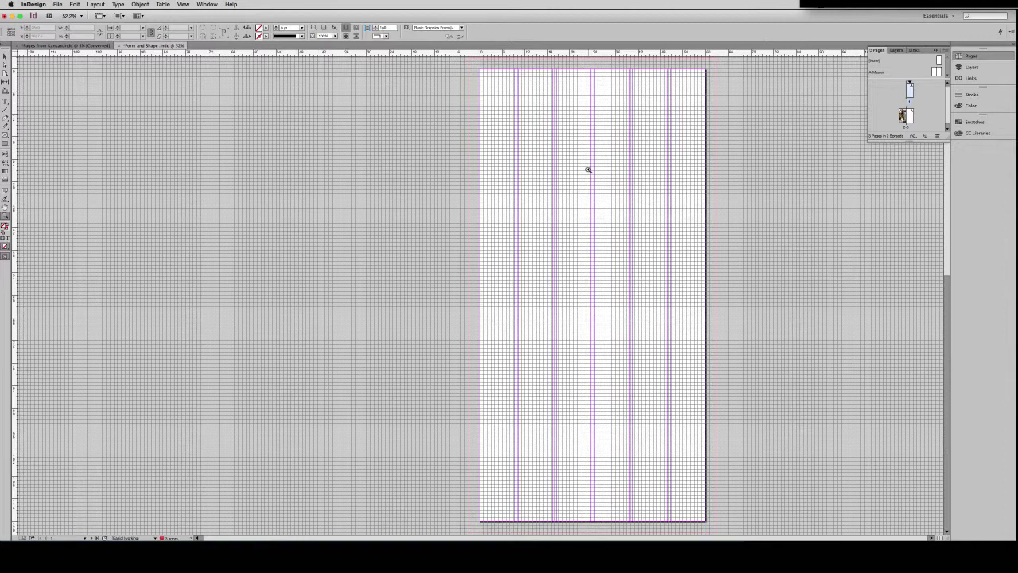
# Step: Toggle Preview mode with W, then return to Normal view with grid and guides
pyautogui.press('w')
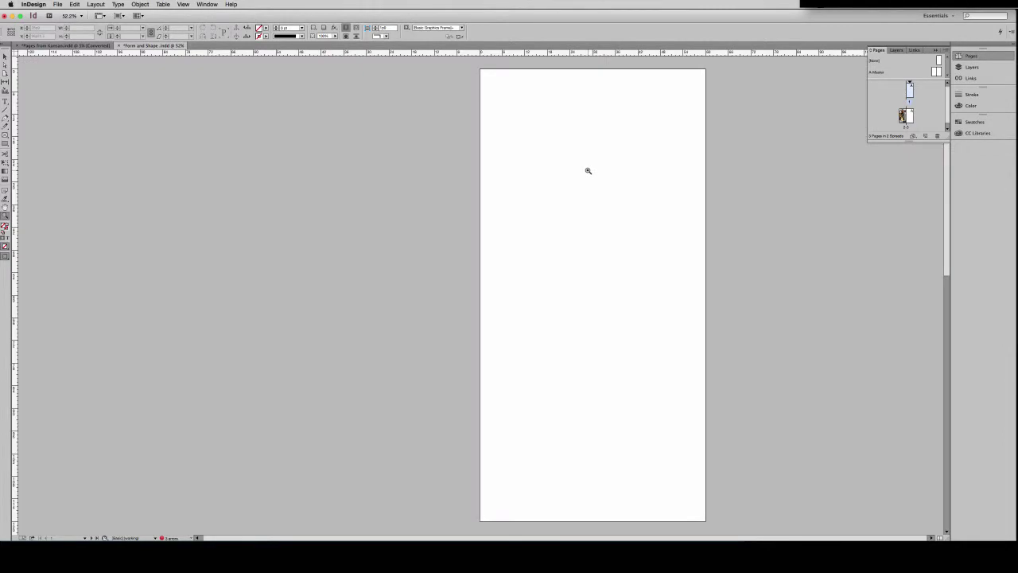
pyautogui.press('w')
pyautogui.press('w')
pyautogui.press('w')
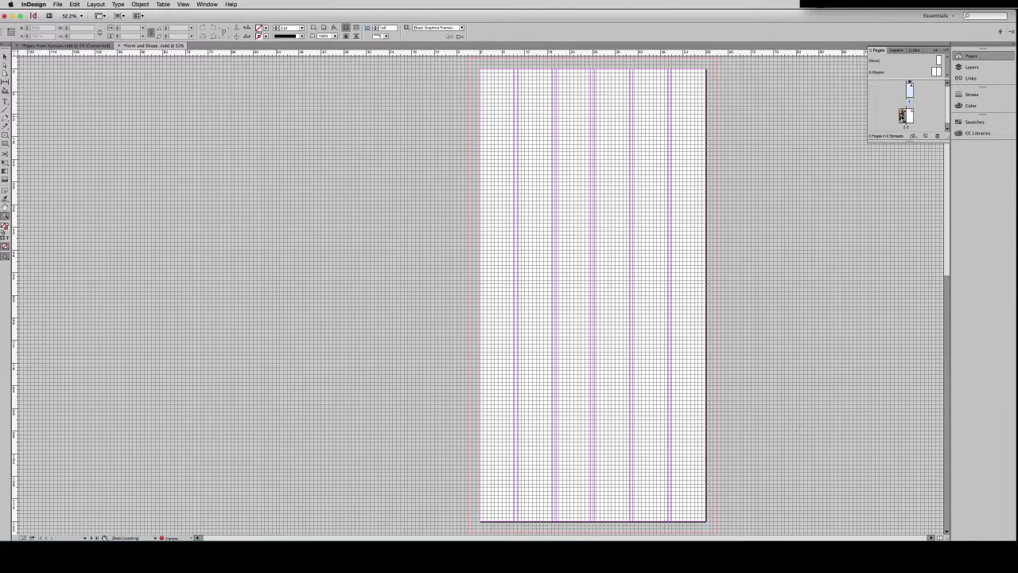
# Step: Go to the J-School Life spread, preview it, and select the J-SCHOOL LIFE heading frame
pyautogui.doubleClick(902, 116)
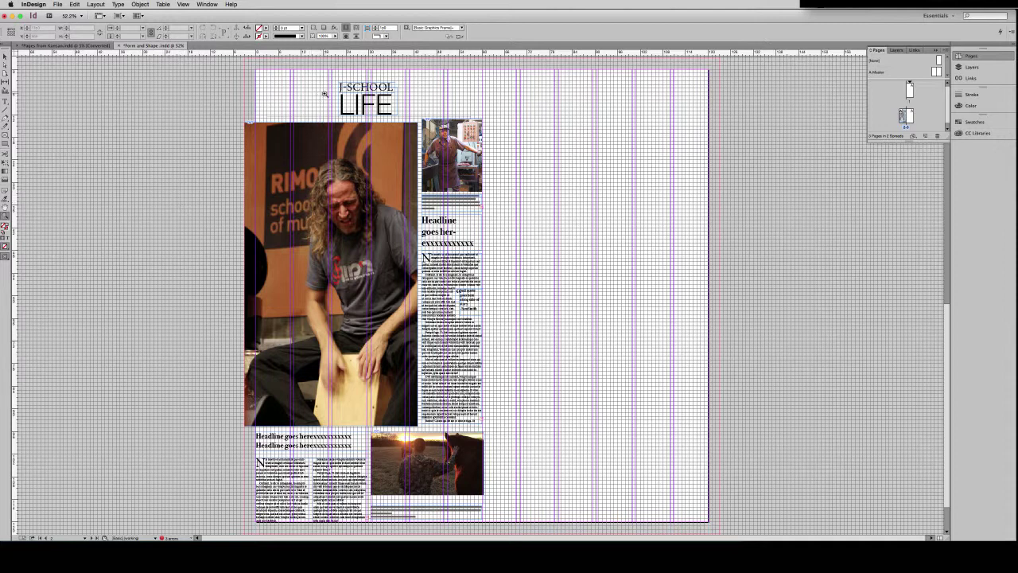
pyautogui.press('w')
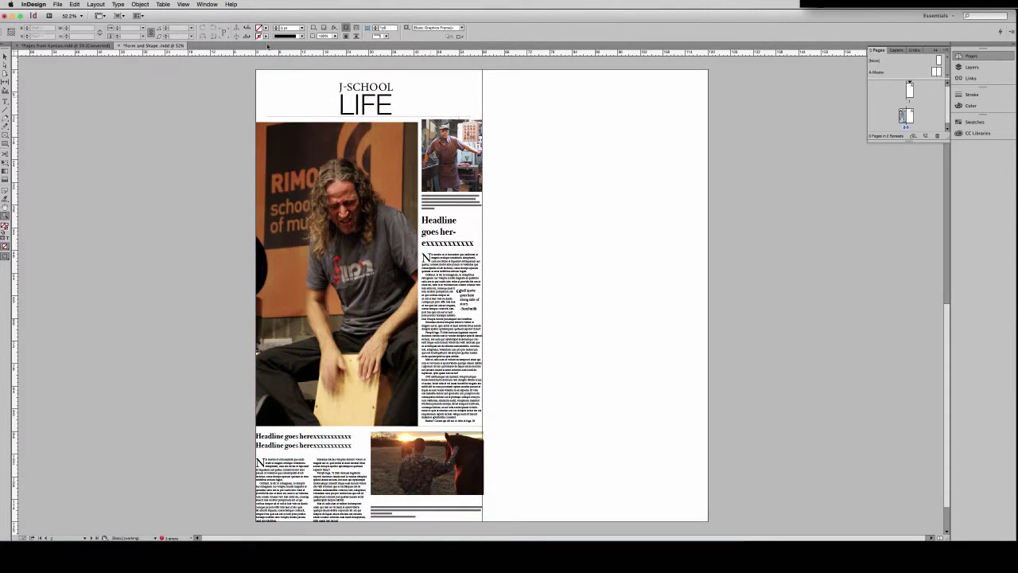
pyautogui.click(5, 55)
pyautogui.click(365, 111)
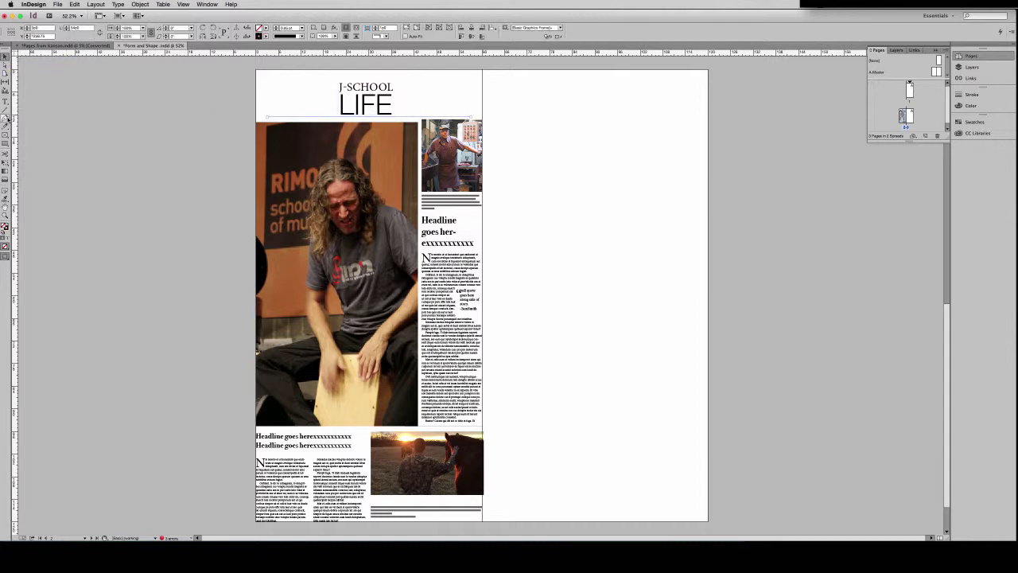
pyautogui.press('w')
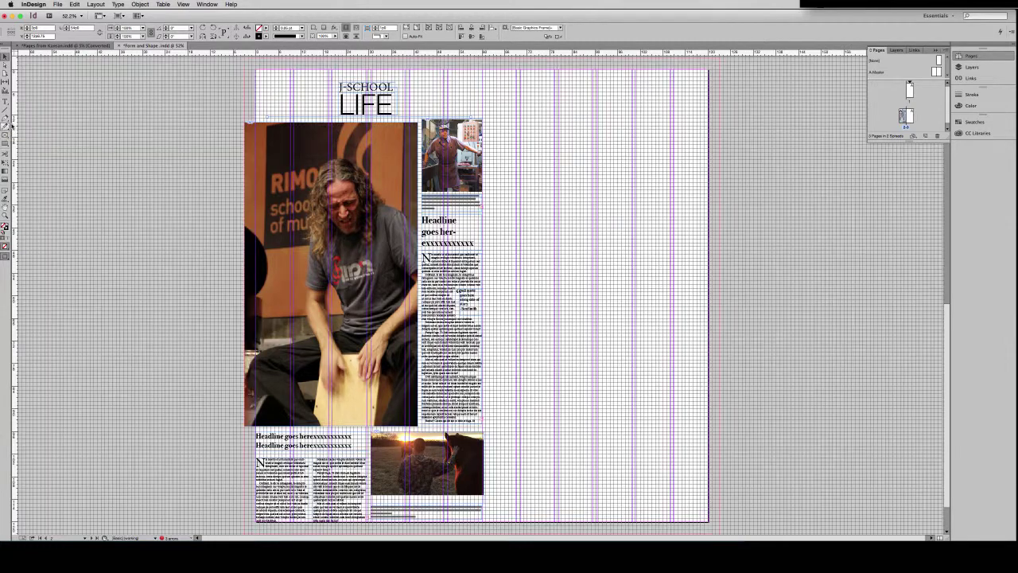
pyautogui.click(4, 214)
# Step: Snap the J-SCHOOL and LIFE frames, the rule and the main photo's top onto gridlines
pyautogui.moveTo(305, 72); pyautogui.dragTo(425, 130)
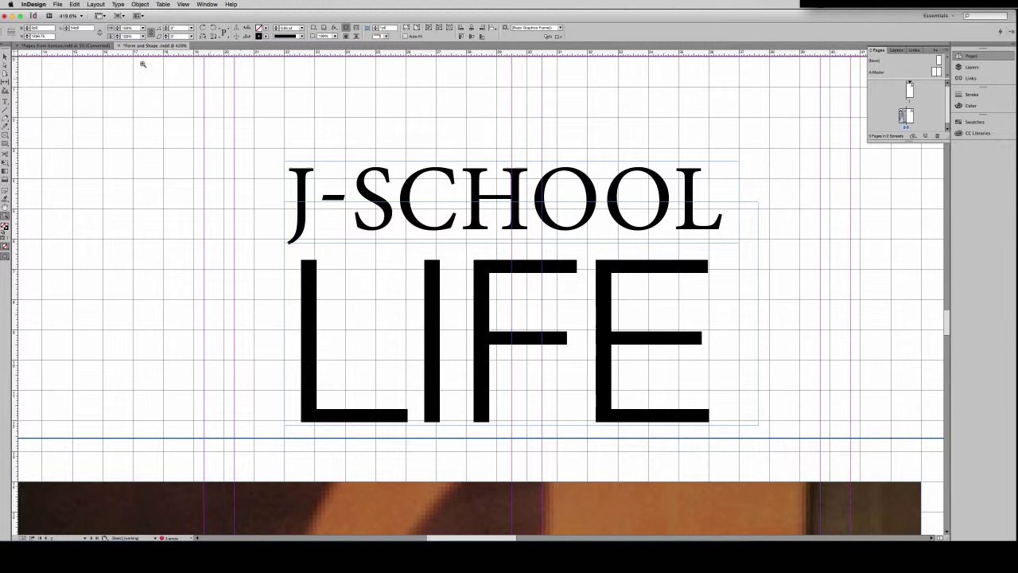
pyautogui.click(6, 58)
pyautogui.moveTo(581, 183); pyautogui.dragTo(588, 155)
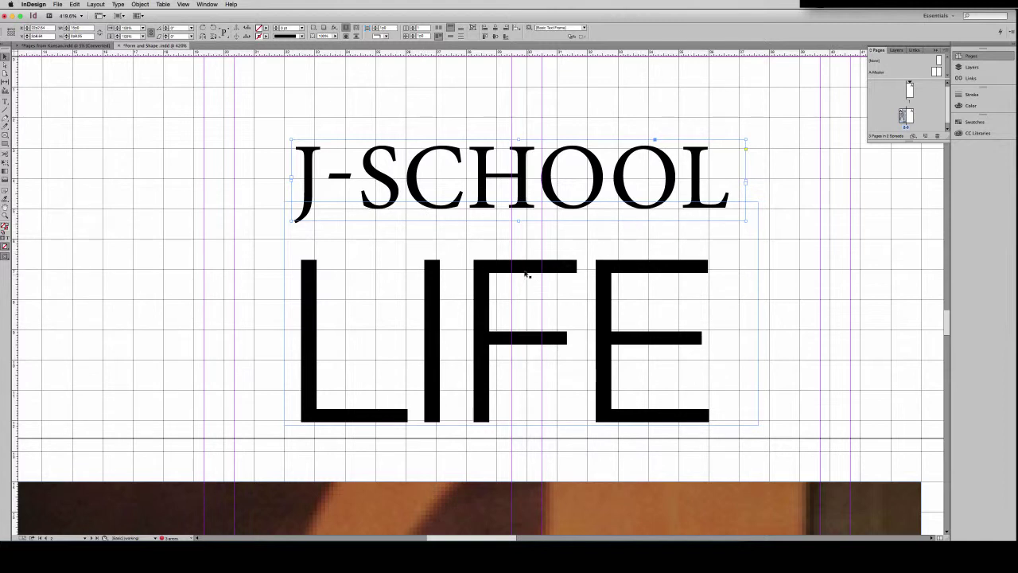
pyautogui.moveTo(525, 269); pyautogui.dragTo(519, 238)
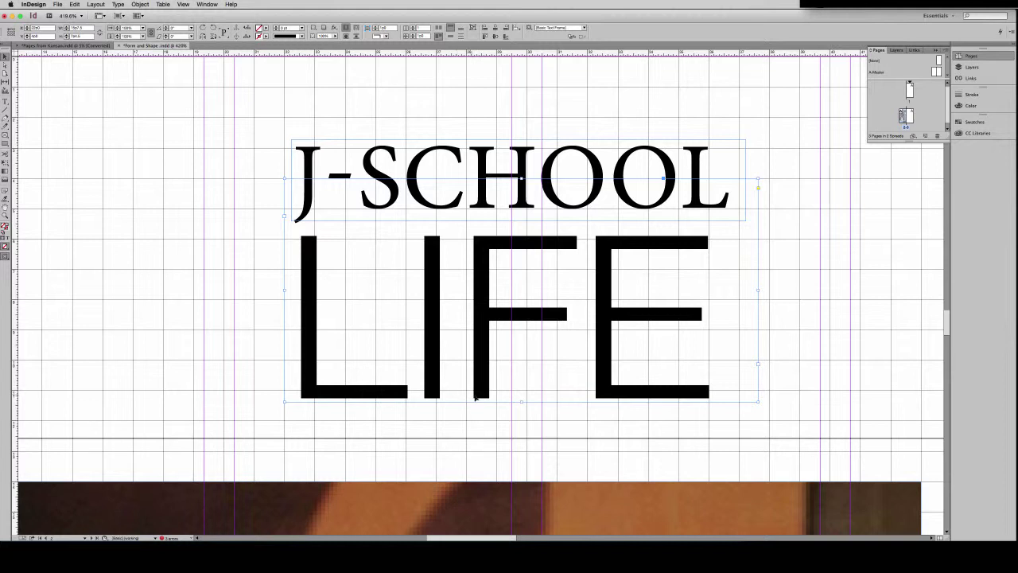
pyautogui.moveTo(491, 437); pyautogui.dragTo(490, 431)
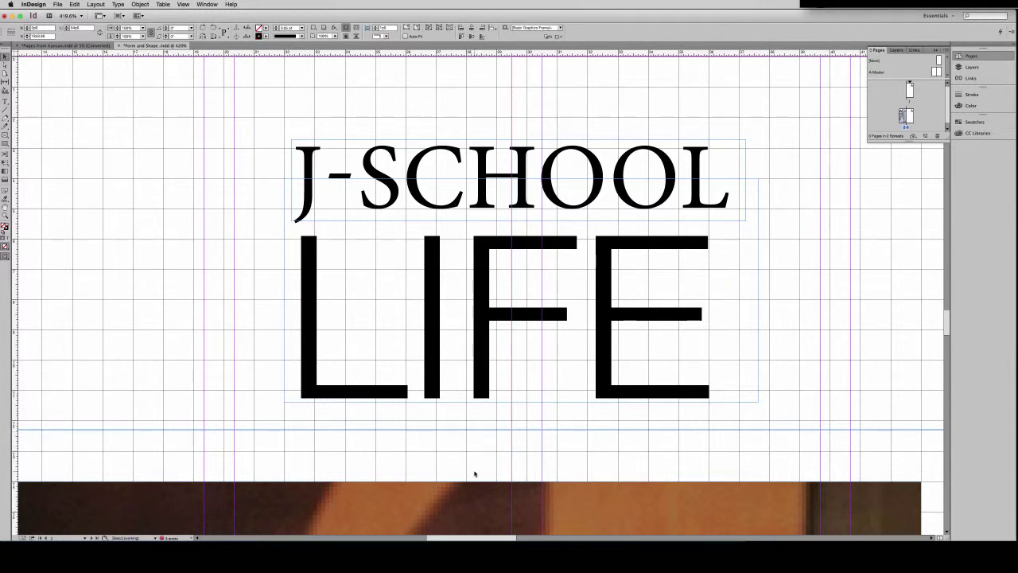
pyautogui.moveTo(471, 490); pyautogui.dragTo(471, 472)
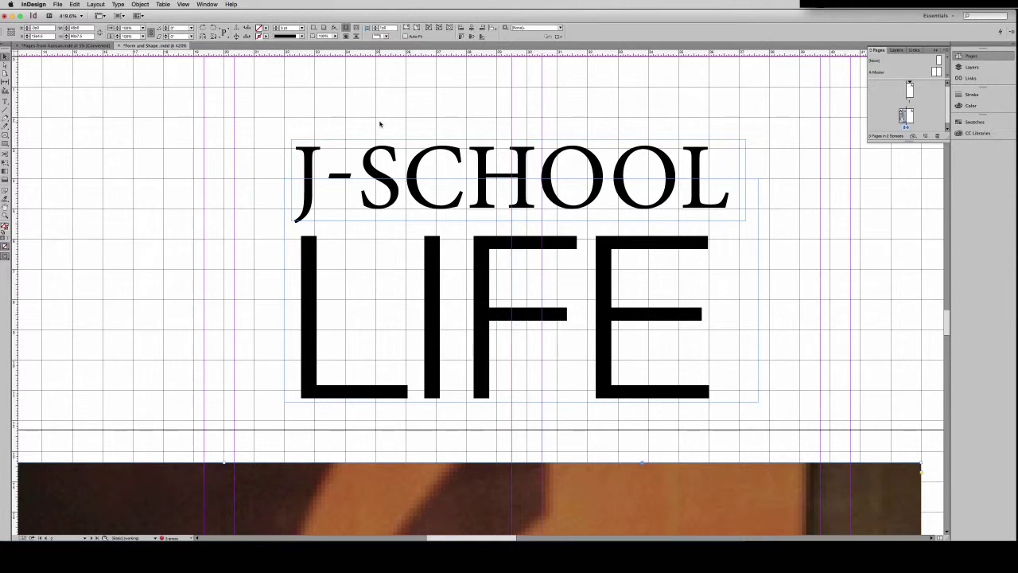
# Step: Pull a horizontal guide down onto the page beside the worker photo
pyautogui.moveTo(655, 259); pyautogui.dragTo(119, 58)
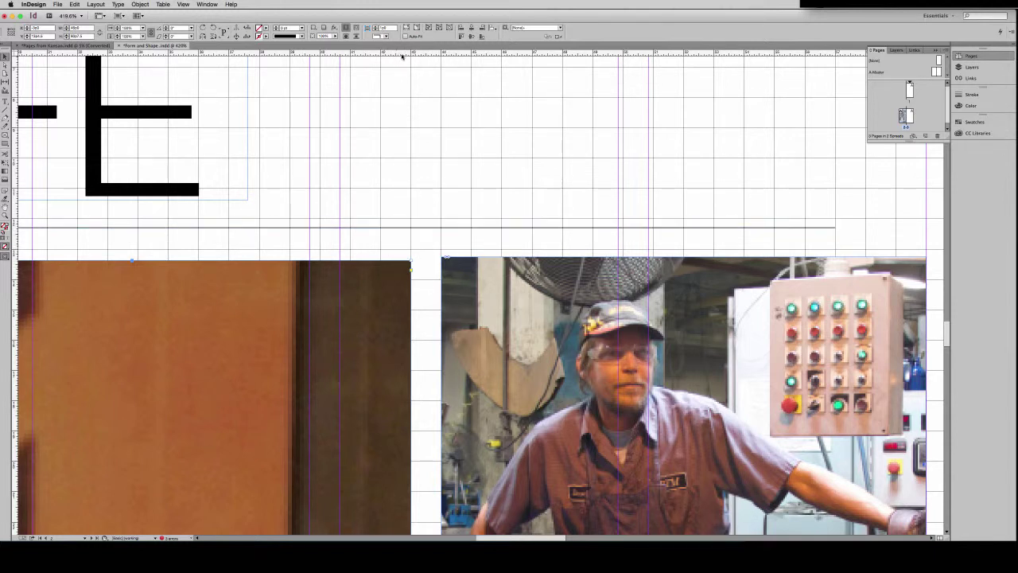
pyautogui.moveTo(404, 53); pyautogui.dragTo(423, 261)
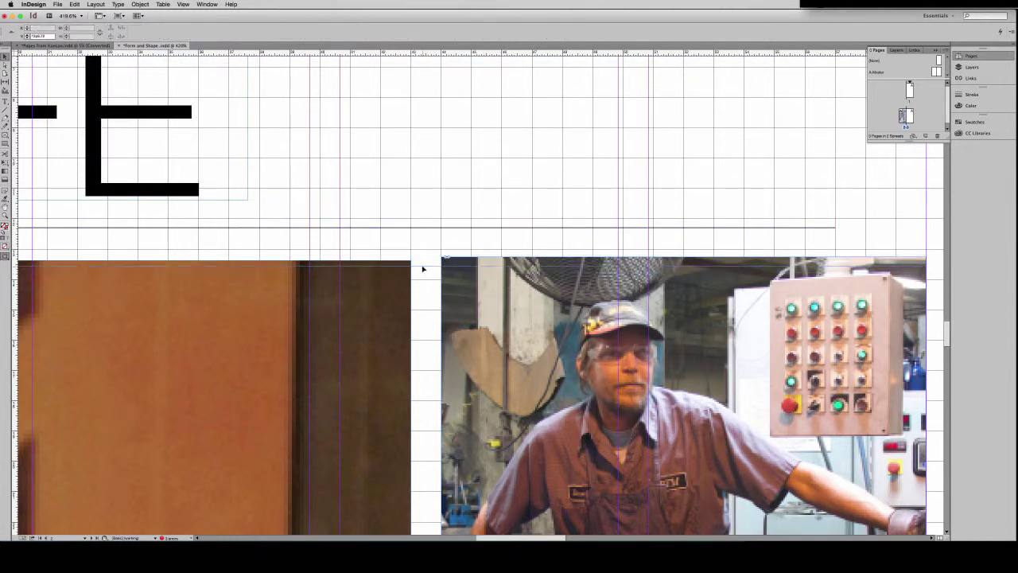
pyautogui.click(164, 4)
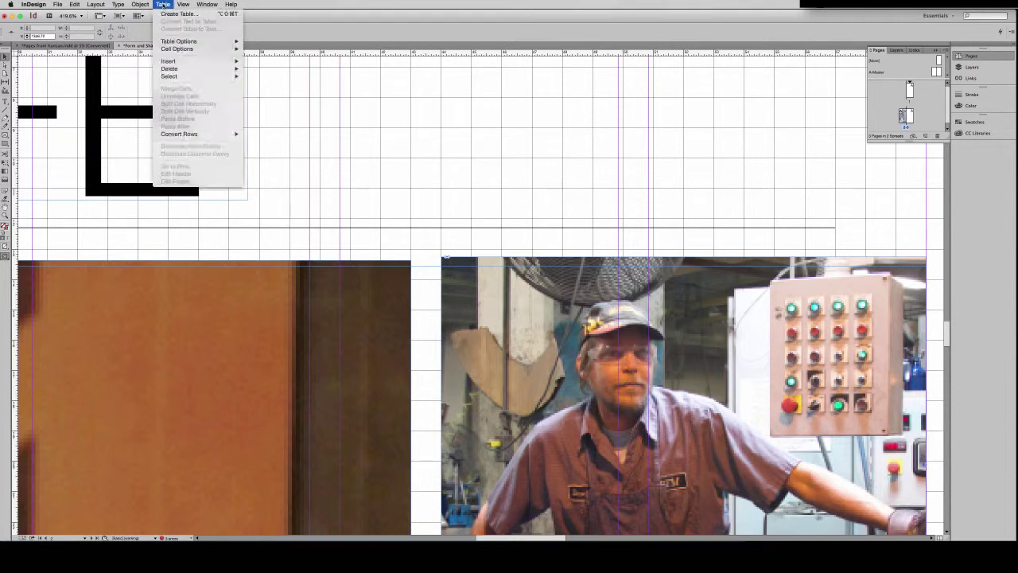
# Step: Toggle Snap to Document Grid under View > Grids & Guides
pyautogui.moveTo(183, 5)
pyautogui.moveTo(201, 160)
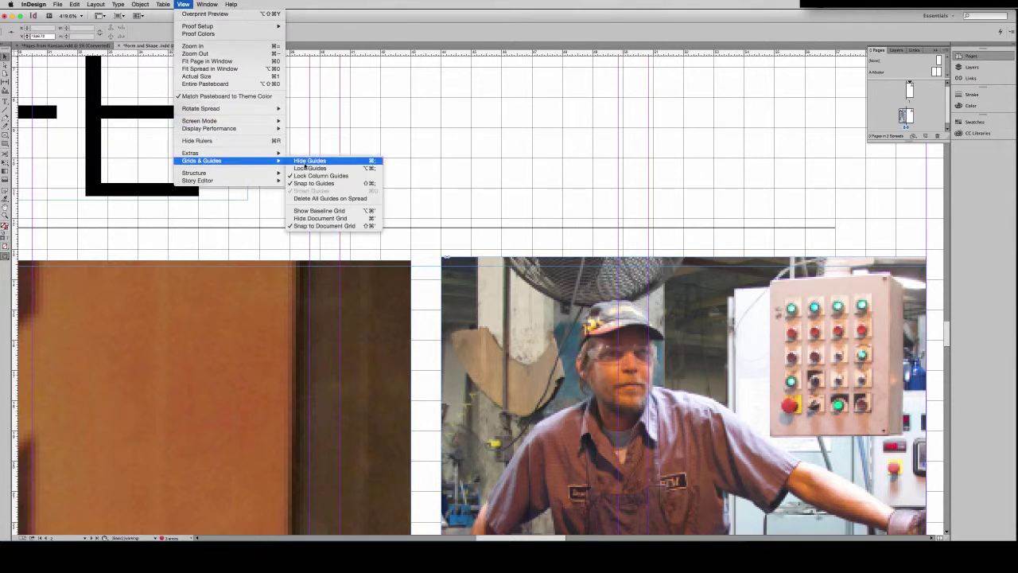
pyautogui.click(315, 226)
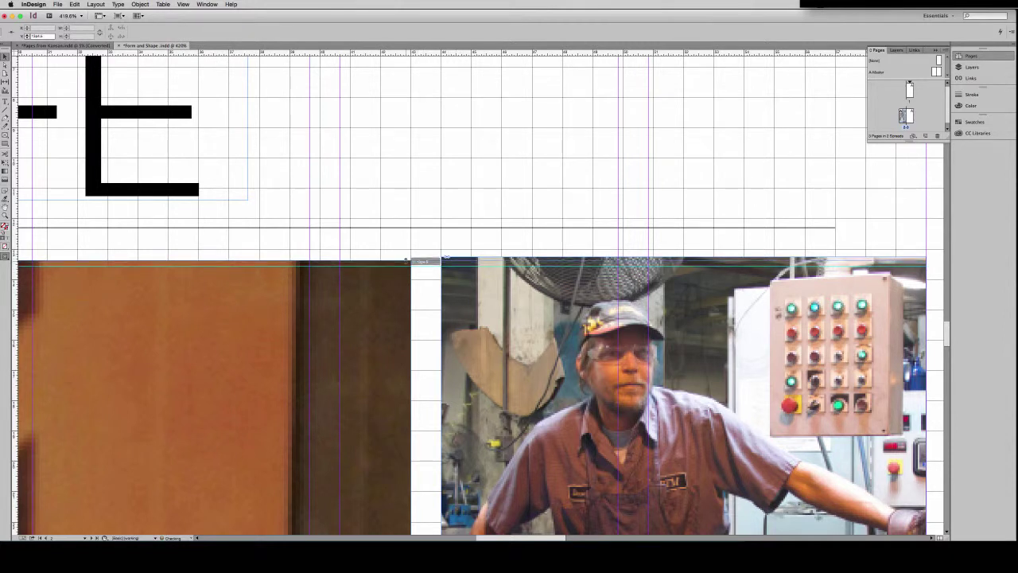
# Step: Align the right photo's top edge with the left photo, then zoom out to the page
pyautogui.click(445, 257)
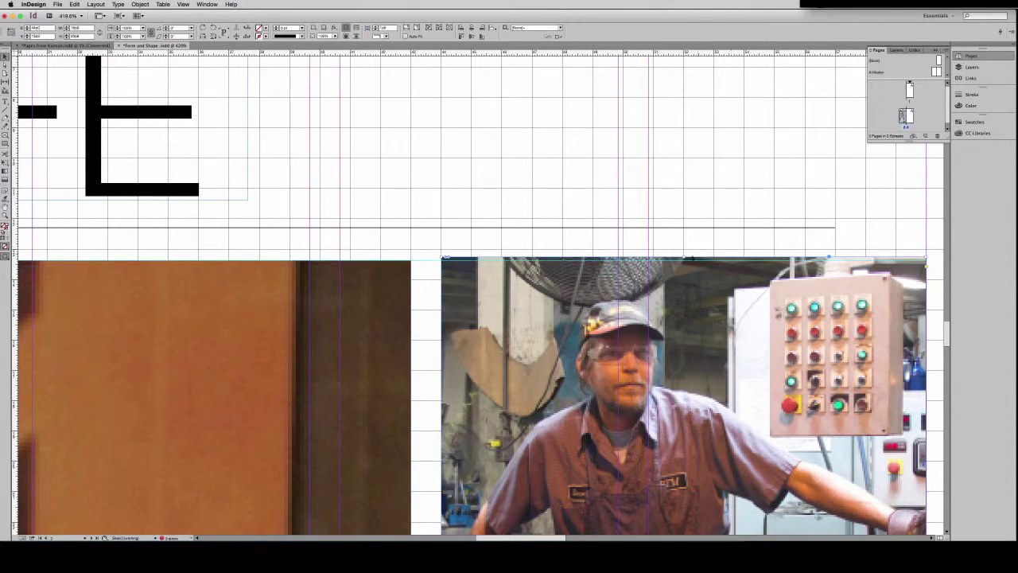
pyautogui.click(681, 258)
pyautogui.moveTo(682, 260); pyautogui.dragTo(681, 261)
pyautogui.press('super+0')
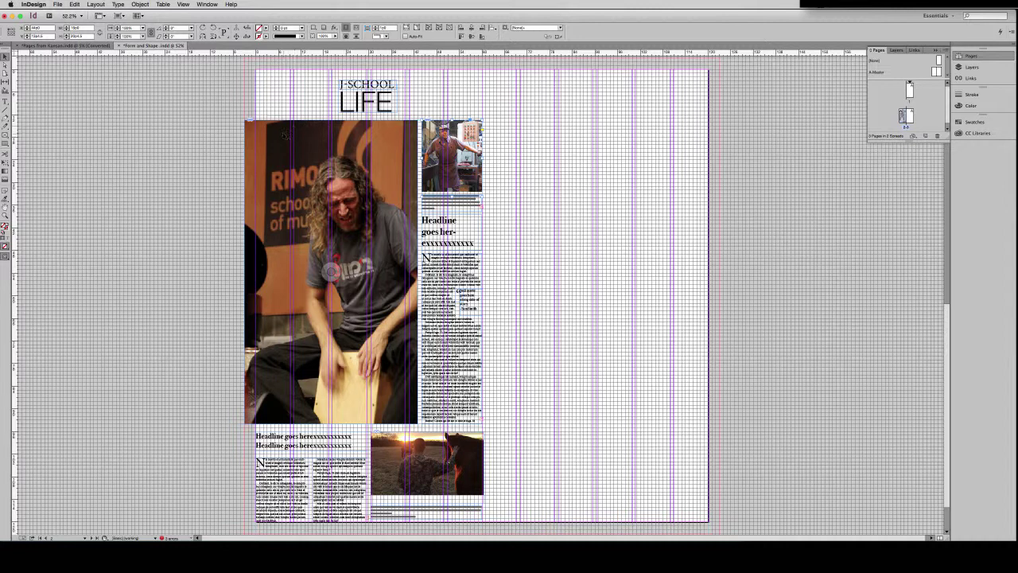
# Step: Uncheck Grids in Back in Grid preferences so the grid draws over page objects
pyautogui.click(57, 5)
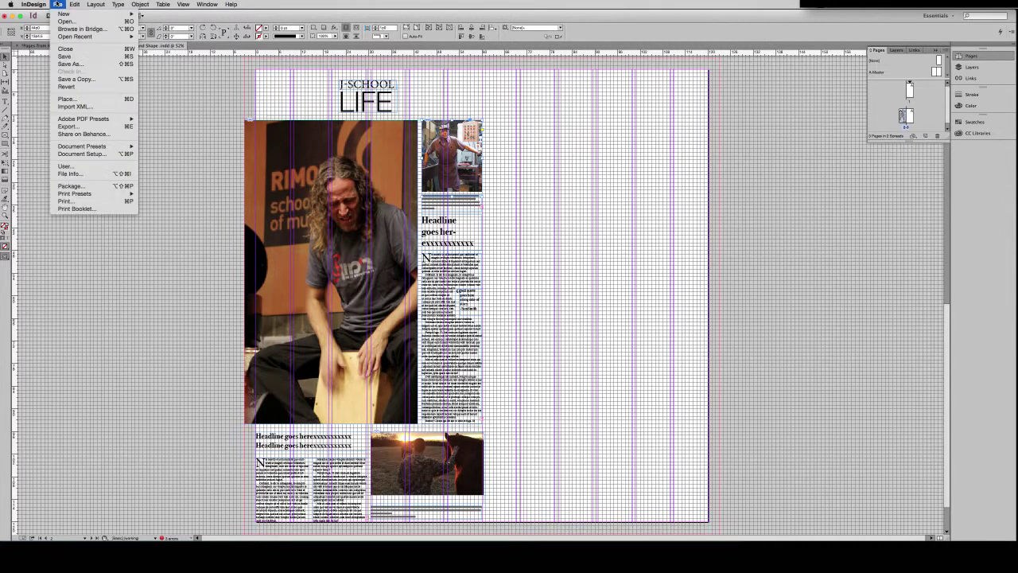
pyautogui.moveTo(33, 5)
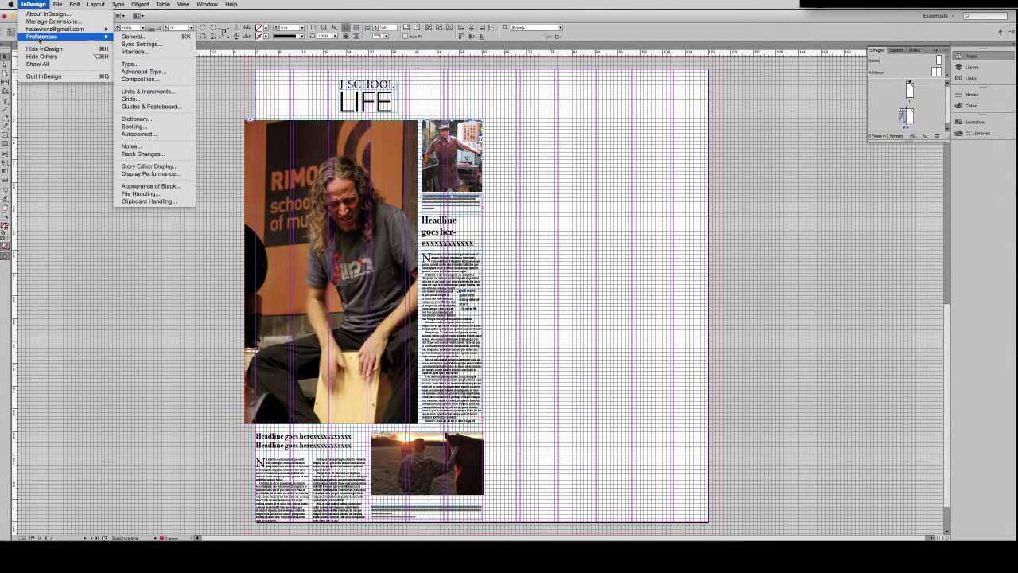
pyautogui.moveTo(95, 39)
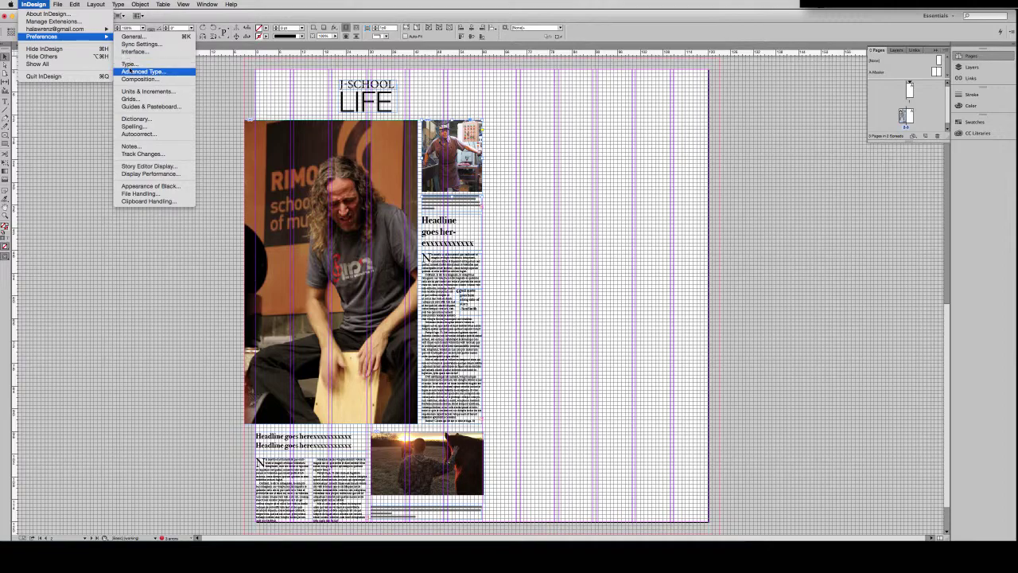
pyautogui.click(127, 99)
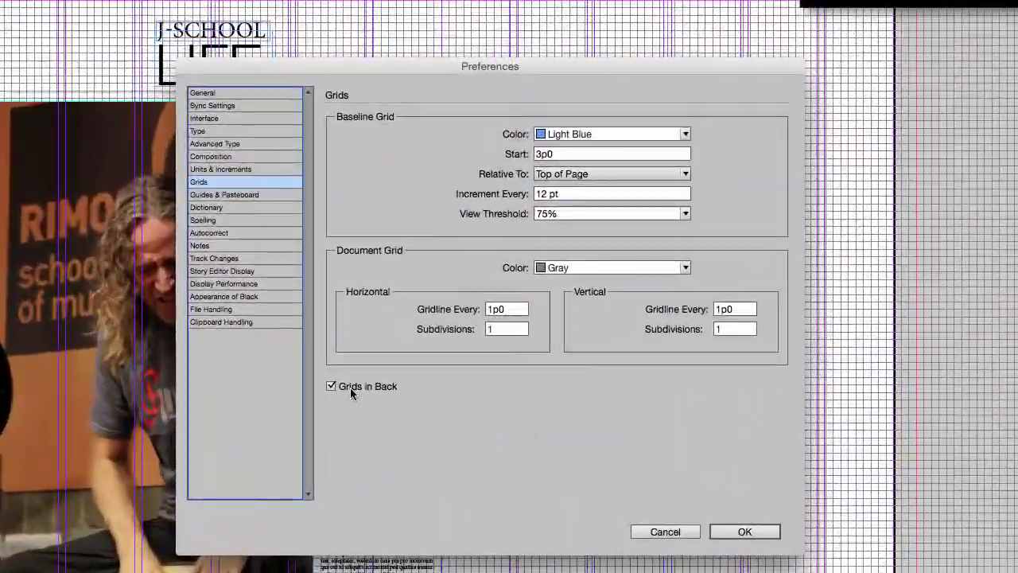
pyautogui.click(351, 393)
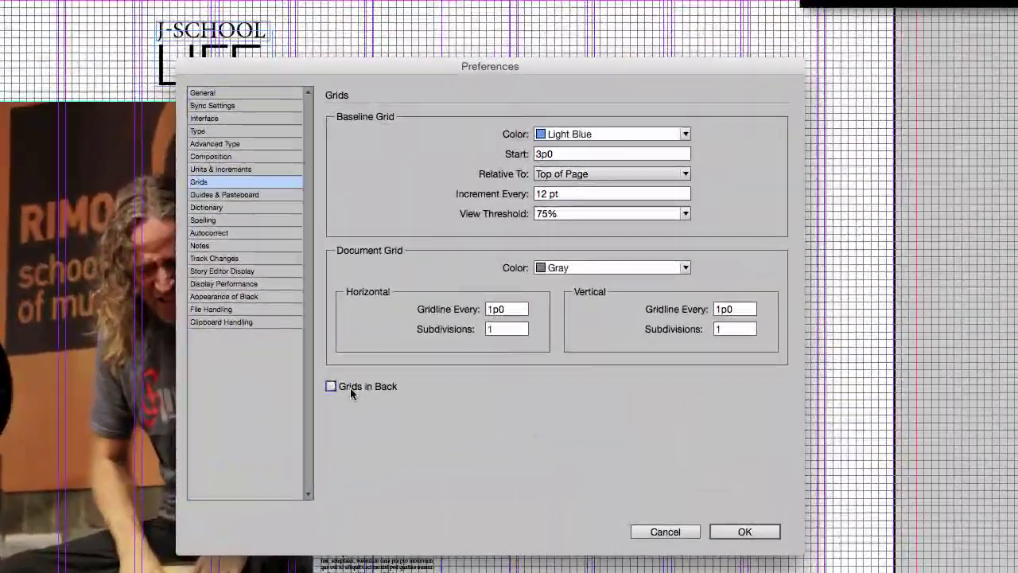
pyautogui.click(743, 529)
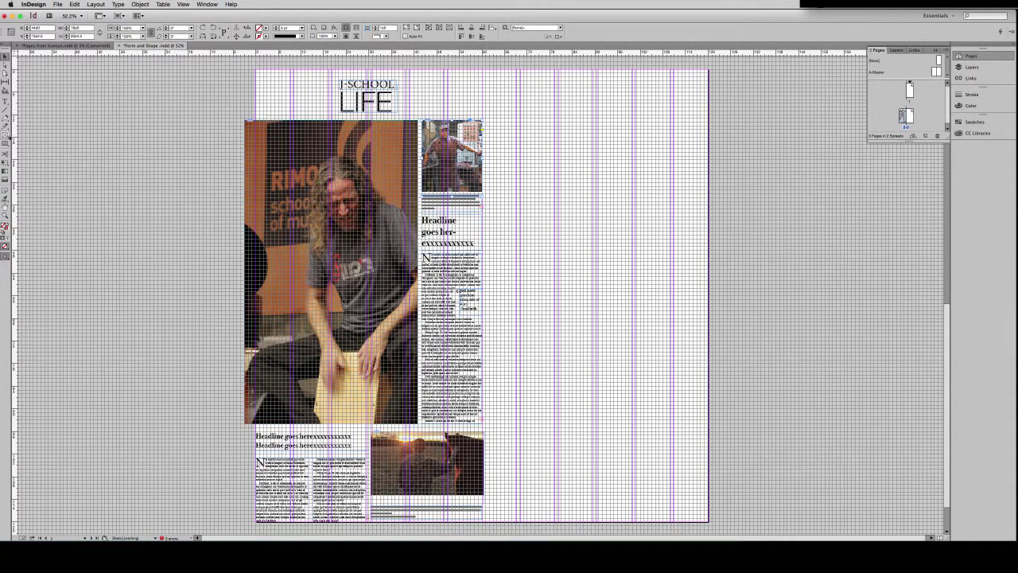
# Step: Draw a rectangle frame at the top left of the main photo and adjust its height
pyautogui.click(5, 143)
pyautogui.moveTo(246, 121); pyautogui.dragTo(333, 143)
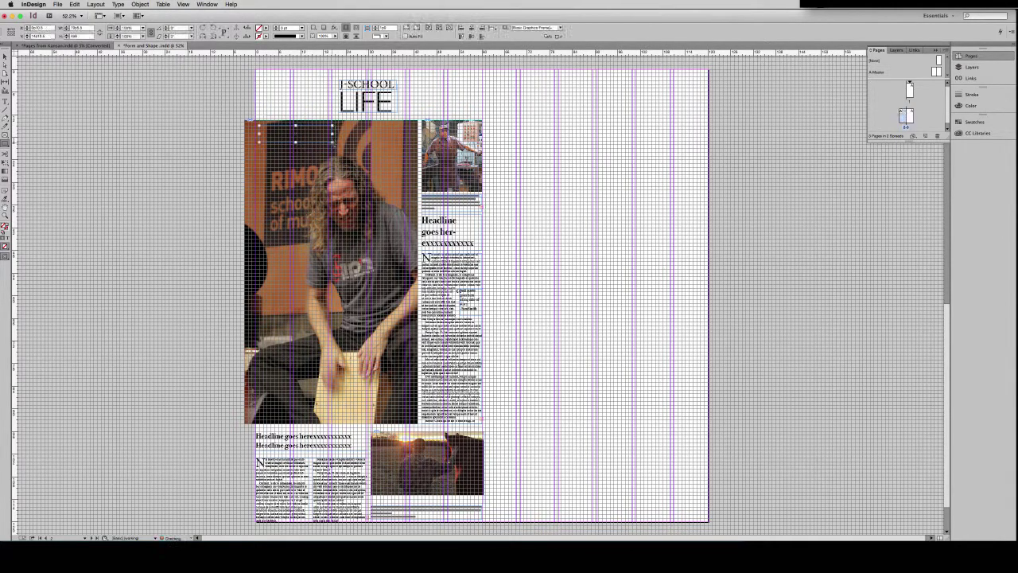
pyautogui.press('super+equal')
pyautogui.press('super+equal')
pyautogui.press('super+equal')
pyautogui.press('super+equal')
pyautogui.press('super+equal')
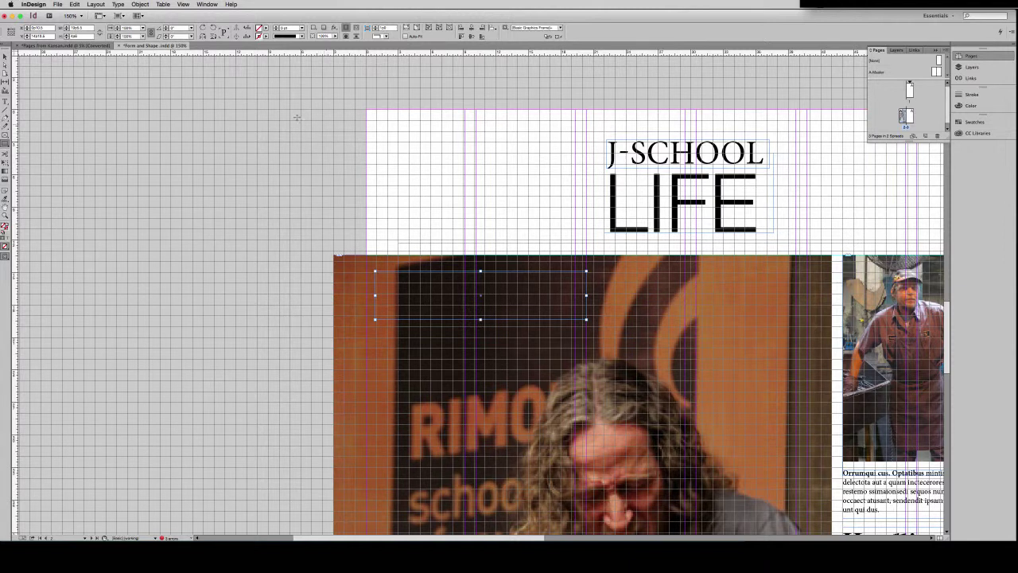
pyautogui.click(5, 55)
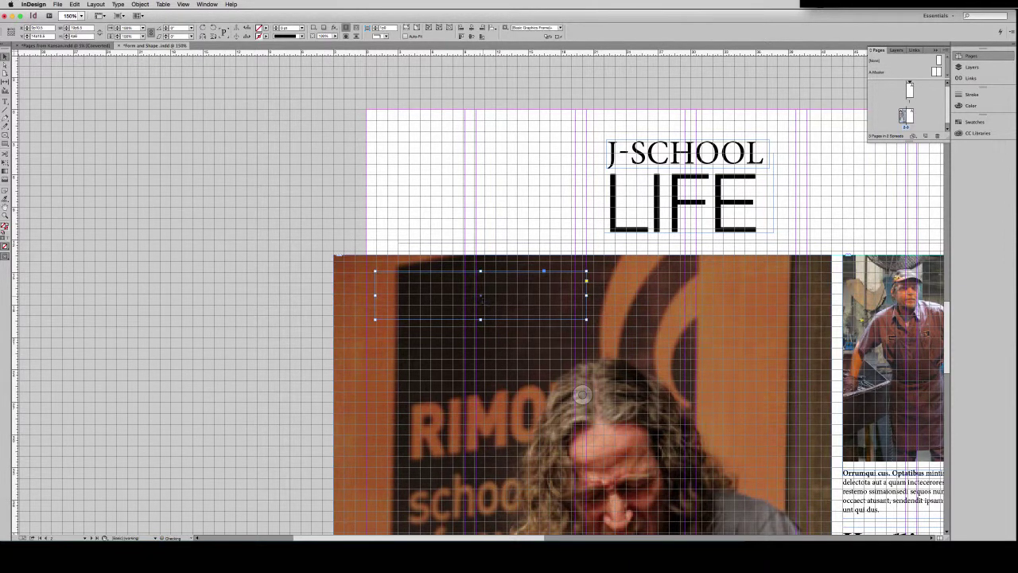
pyautogui.moveTo(481, 320); pyautogui.dragTo(481, 316)
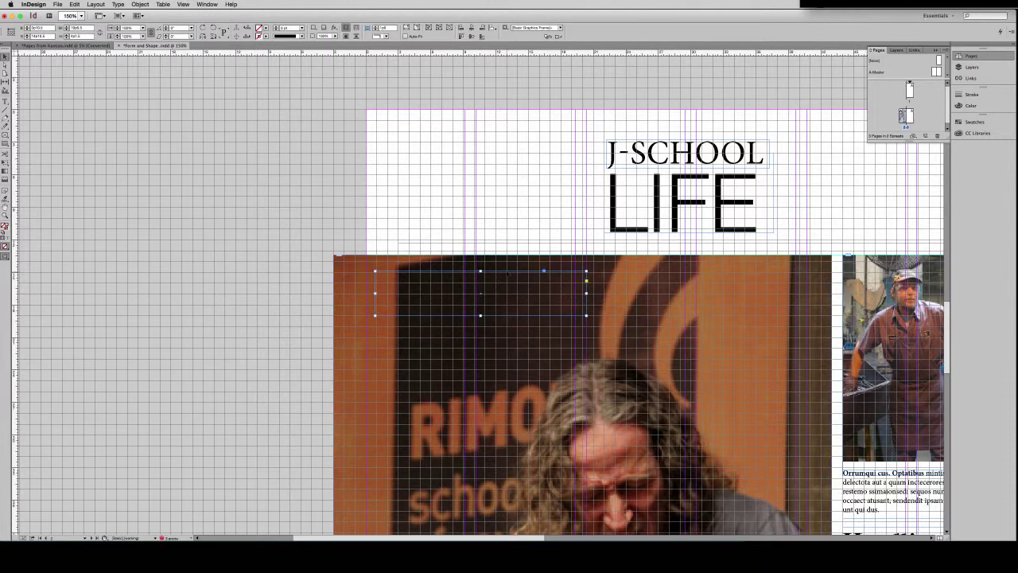
pyautogui.moveTo(480, 272); pyautogui.dragTo(481, 273)
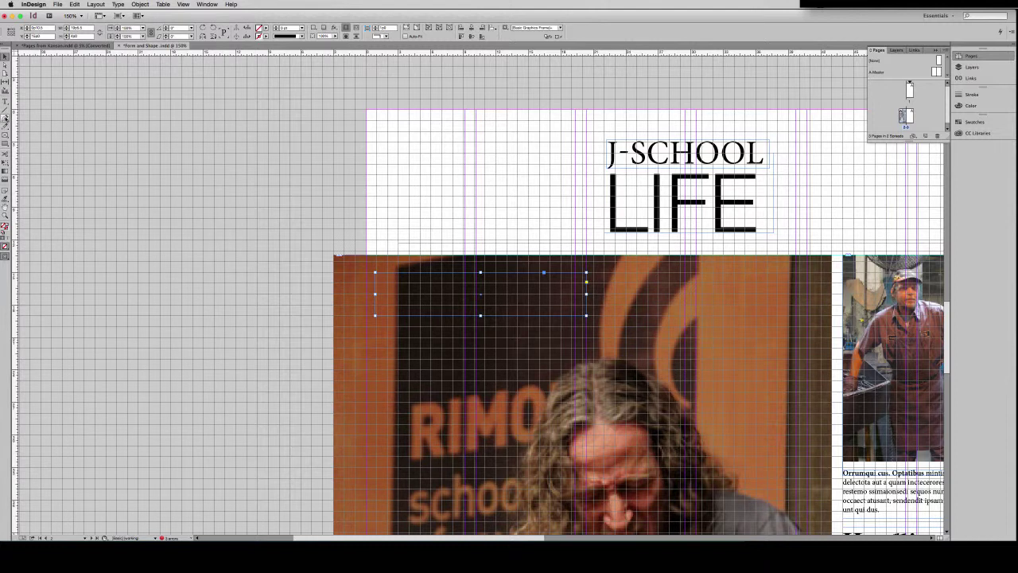
# Step: Fill the frame with cyan and Option-drag a copy just below it
pyautogui.click(265, 27)
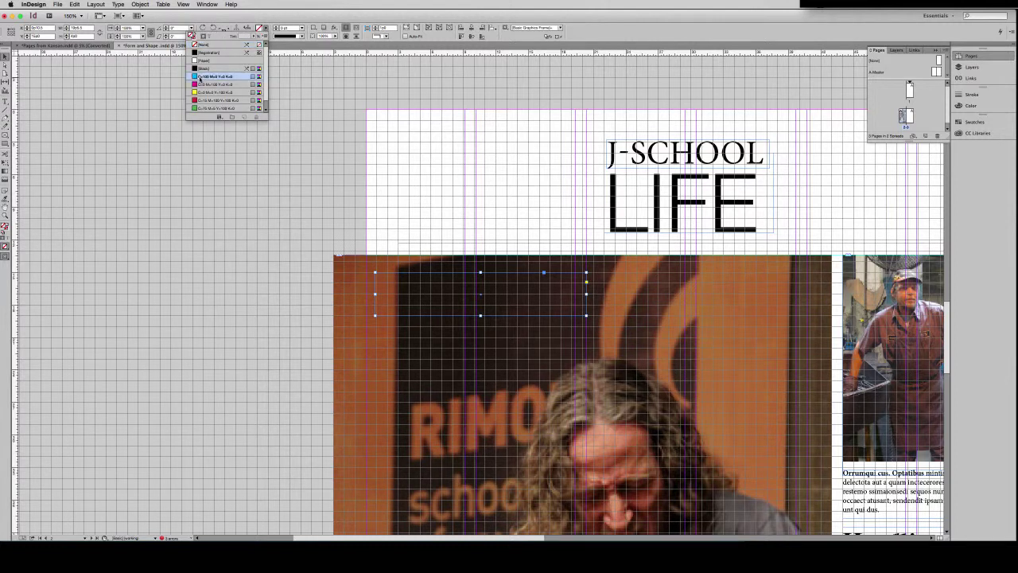
pyautogui.click(208, 77)
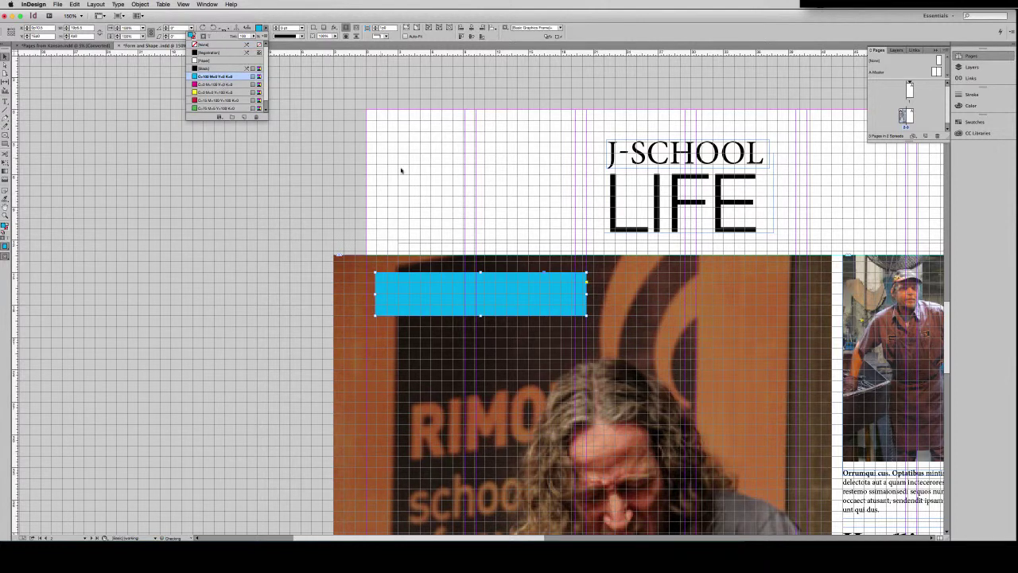
pyautogui.click(428, 297)
pyautogui.moveTo(429, 295); pyautogui.dragTo(430, 349)
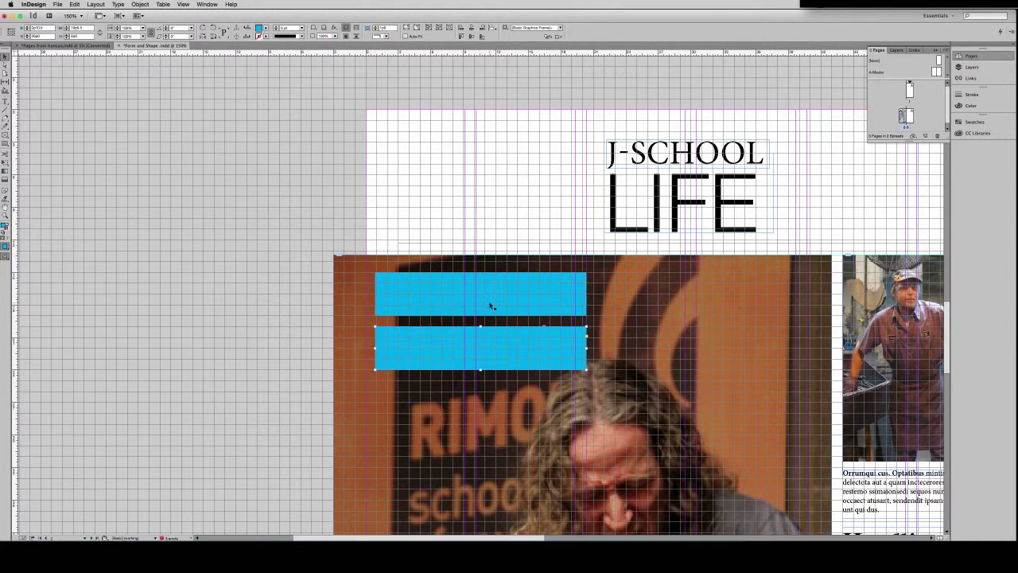
pyautogui.press('super+0')
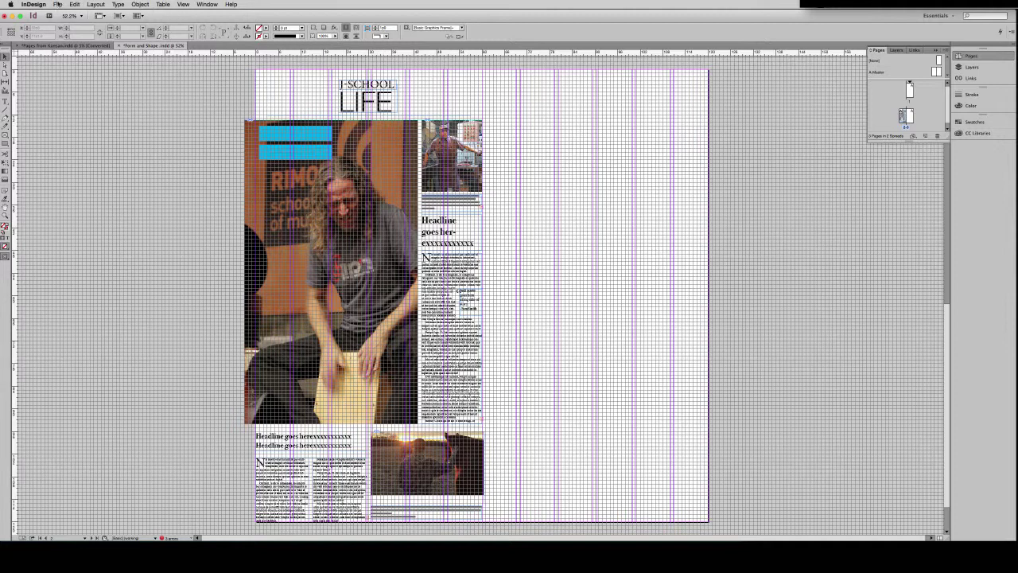
pyautogui.click(95, 4)
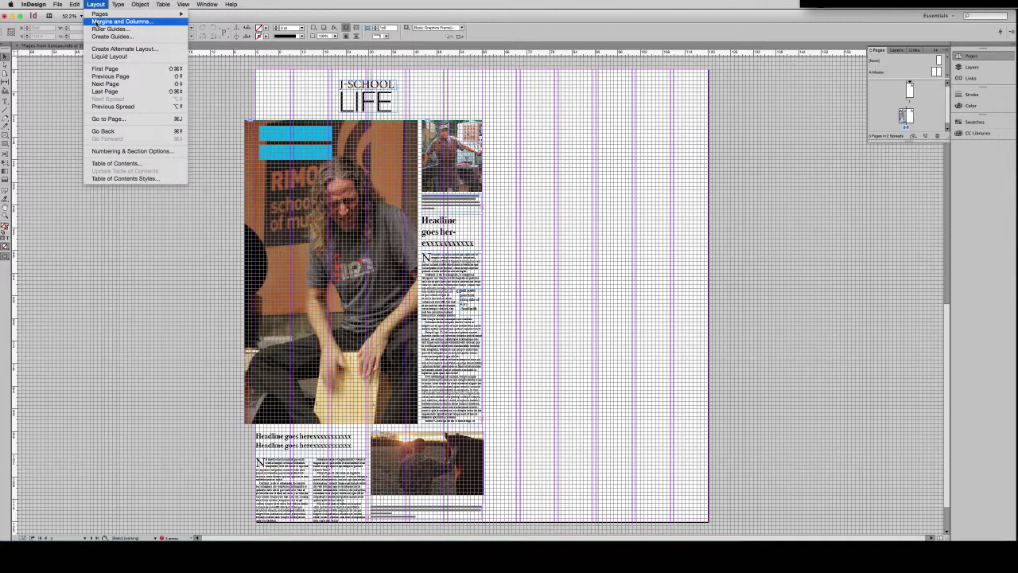
pyautogui.click(95, 23)
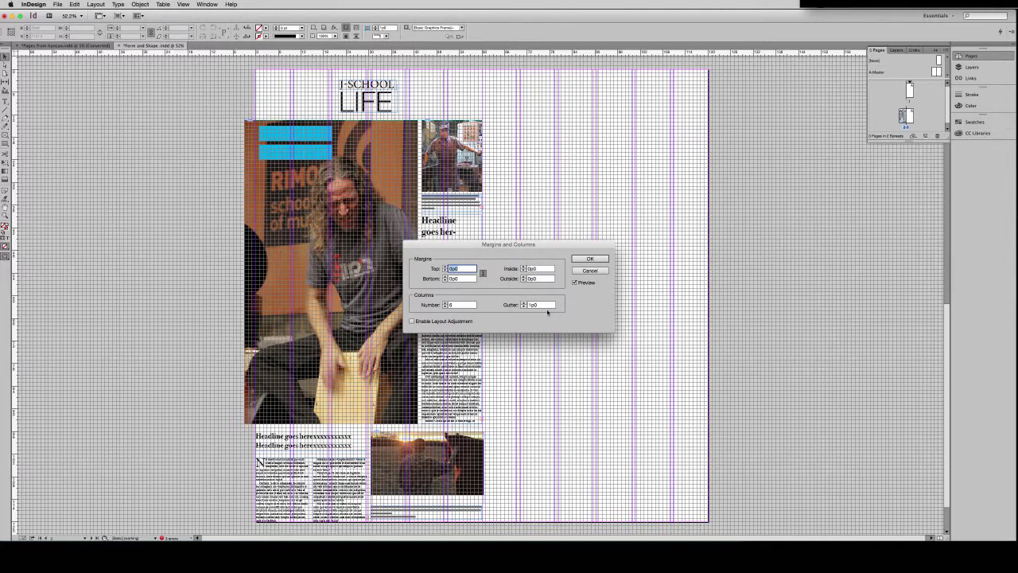
pyautogui.click(599, 271)
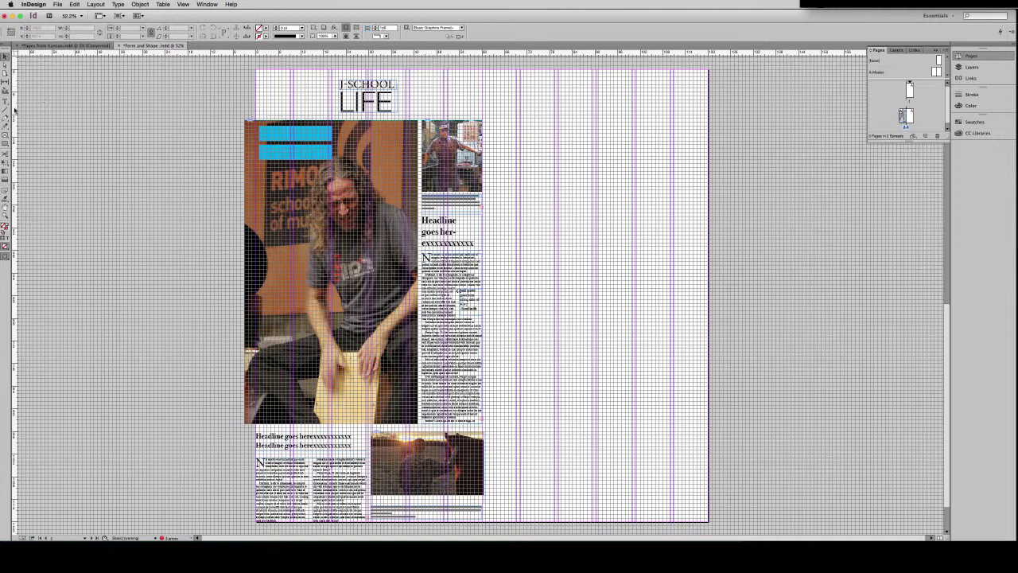
# Step: Add a vertical ruler guide and a horizontal guide level with the small worker photo's bottom edge
pyautogui.moveTo(16, 111); pyautogui.dragTo(264, 113)
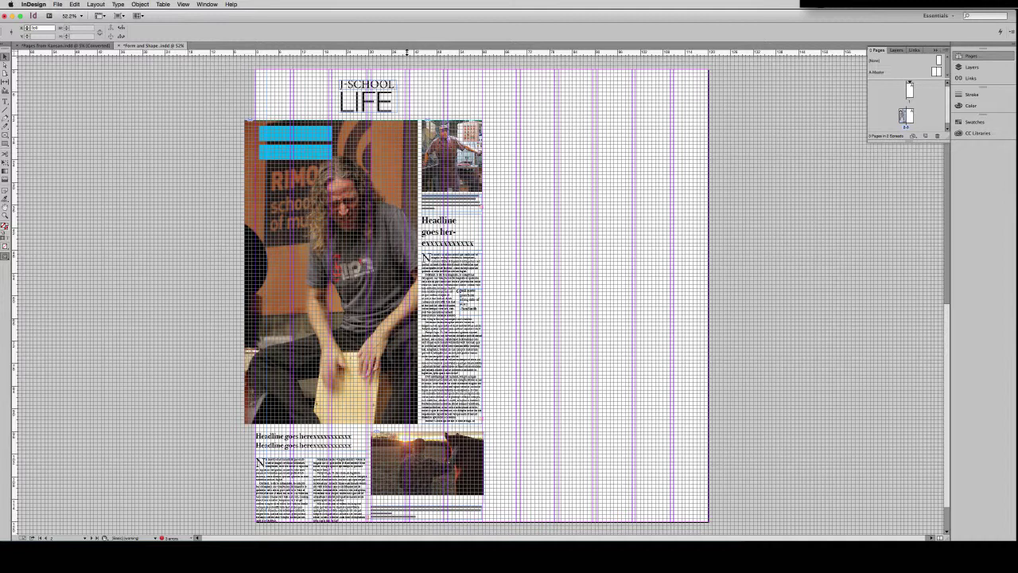
pyautogui.moveTo(407, 53); pyautogui.dragTo(483, 192)
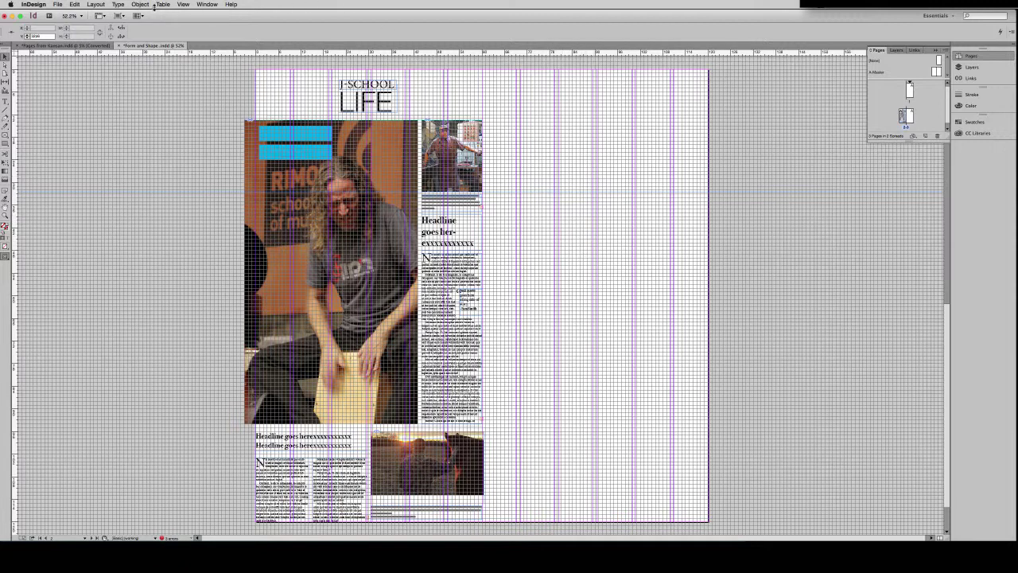
# Step: Switch to Preview mode with W and remove the extra horizontal guide
pyautogui.press('w')
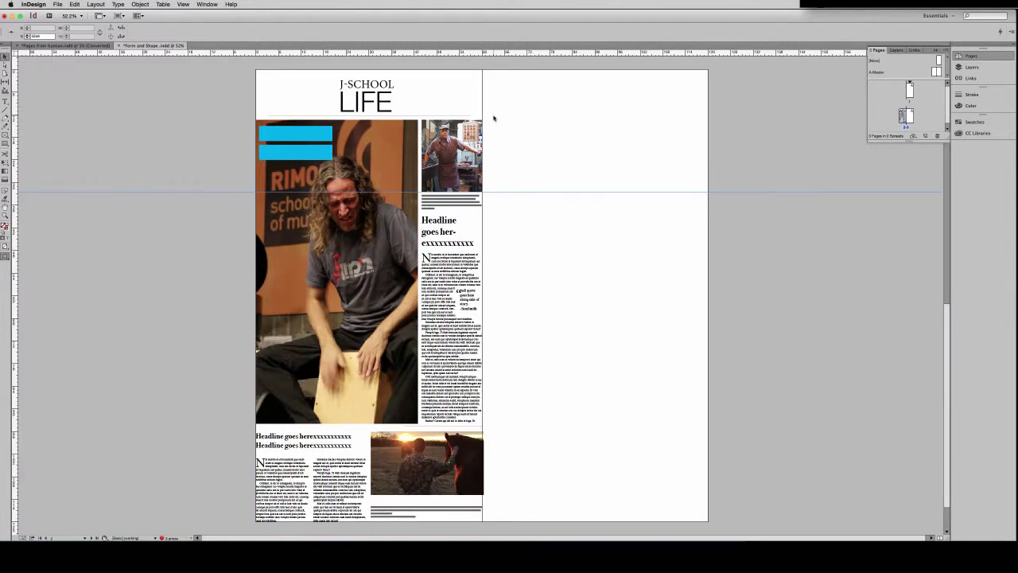
pyautogui.click(757, 107)
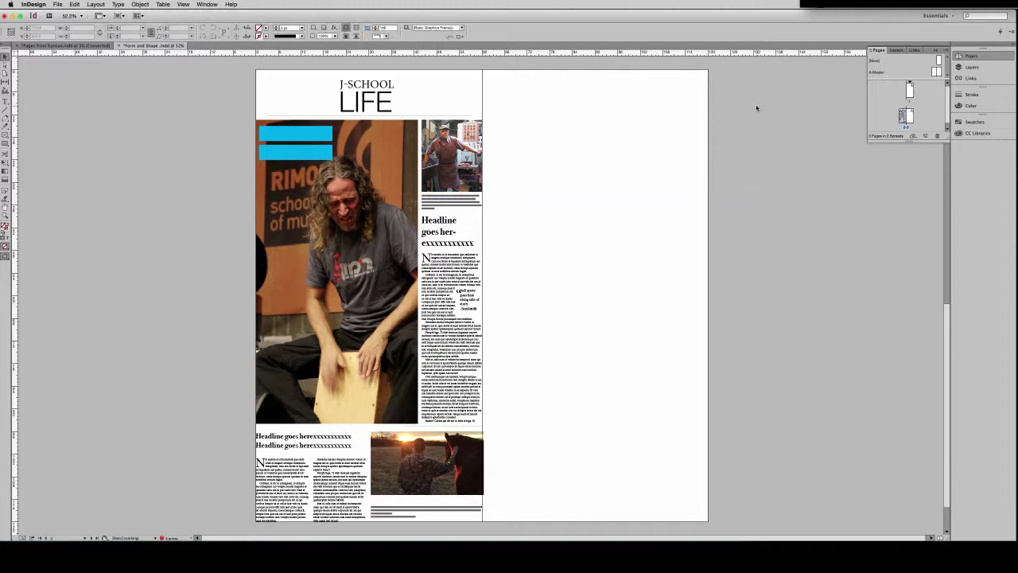